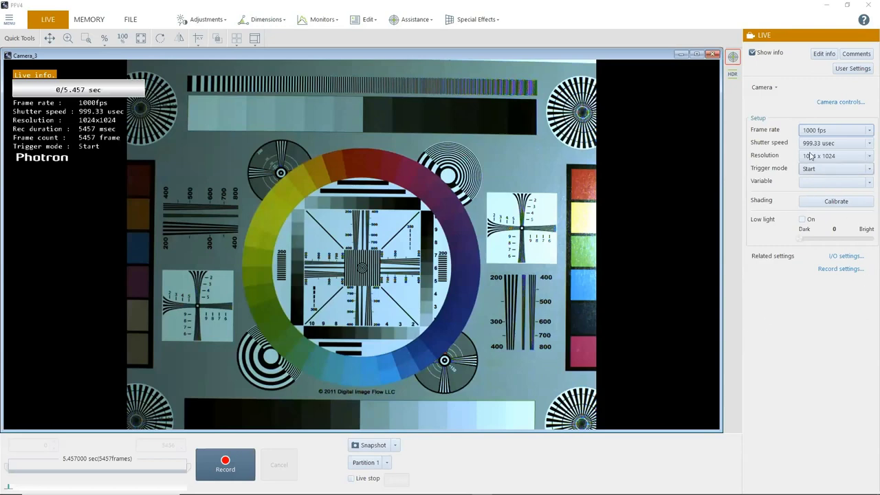
- Review the frame rate and resolution lists without changes, then show the Variable channel list
click(826, 131)
click(826, 131)
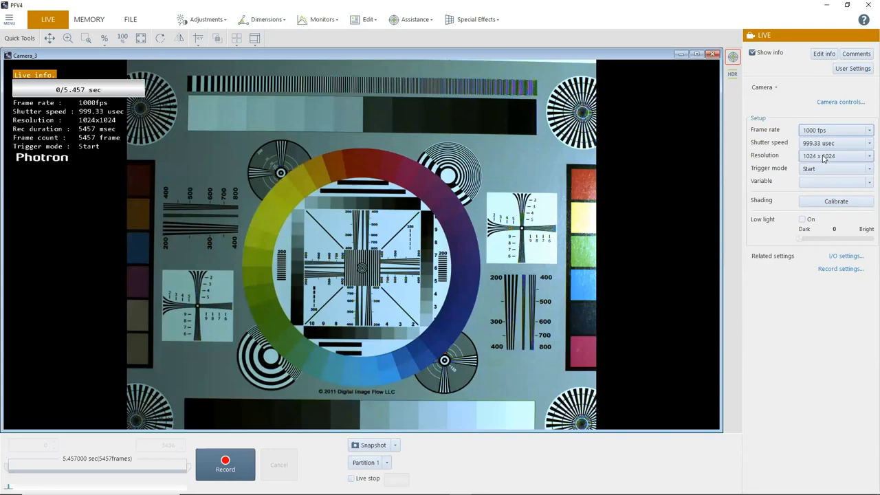
click(824, 157)
click(823, 157)
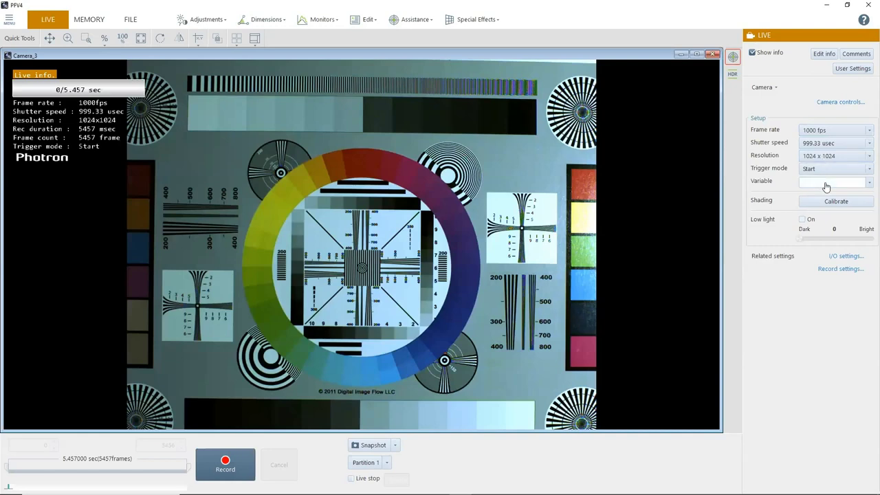
click(826, 182)
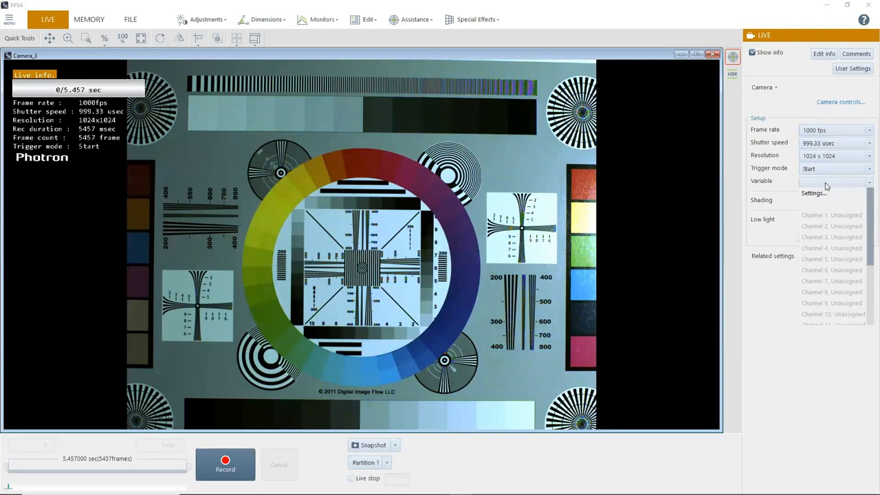
- Open the Variable settings and choose 10000 fps, which sets the resolution to 768x512
click(821, 196)
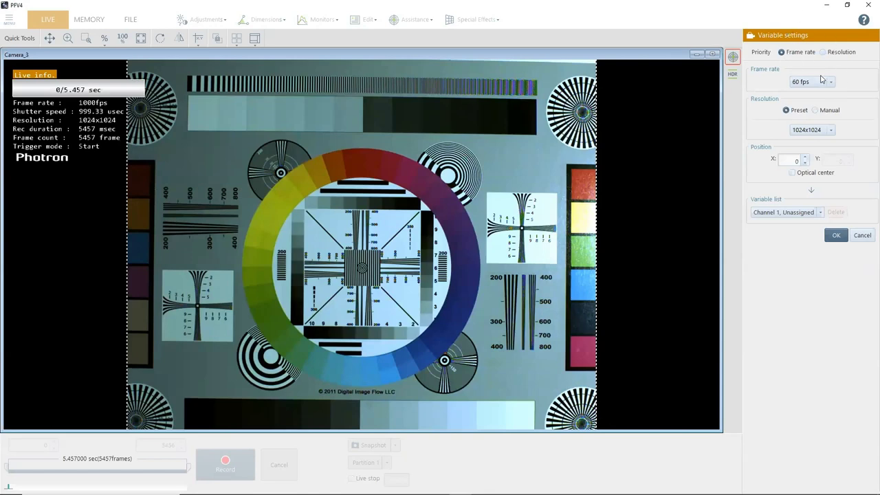
click(832, 84)
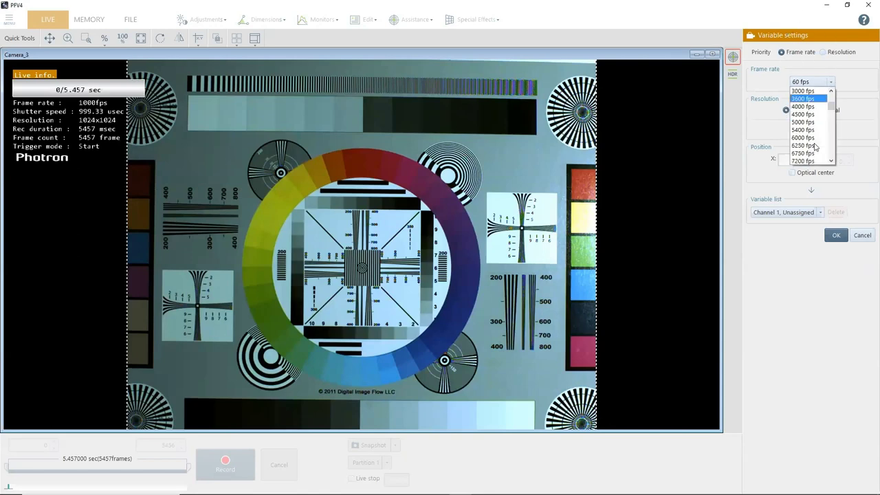
scroll(811, 124, down, 5)
click(815, 154)
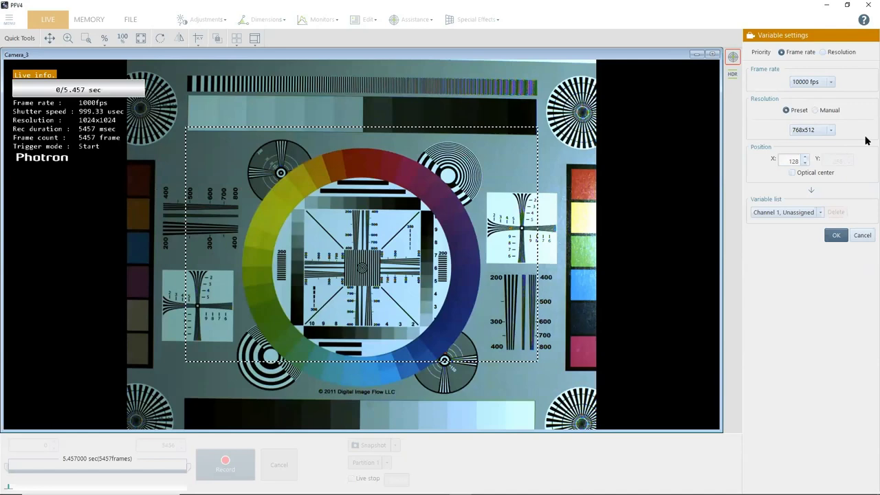
- Switch to manual resolution and step the width down to 512 and height to 416
click(825, 130)
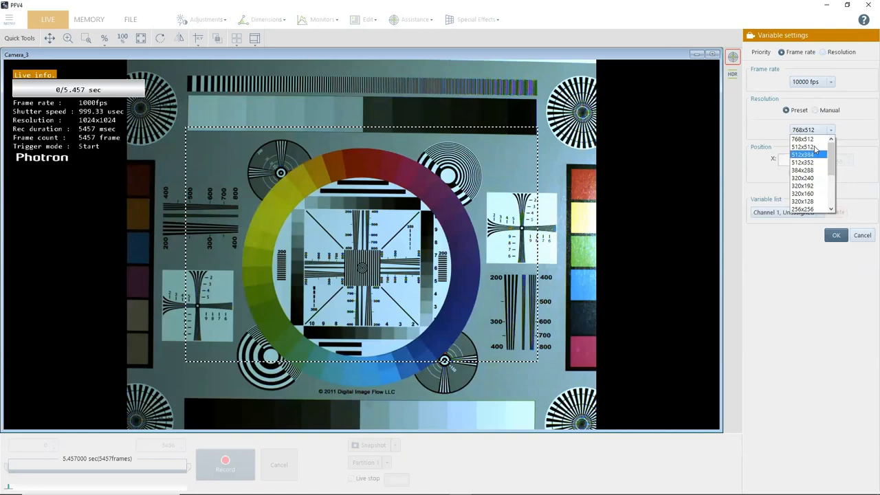
click(814, 111)
click(816, 111)
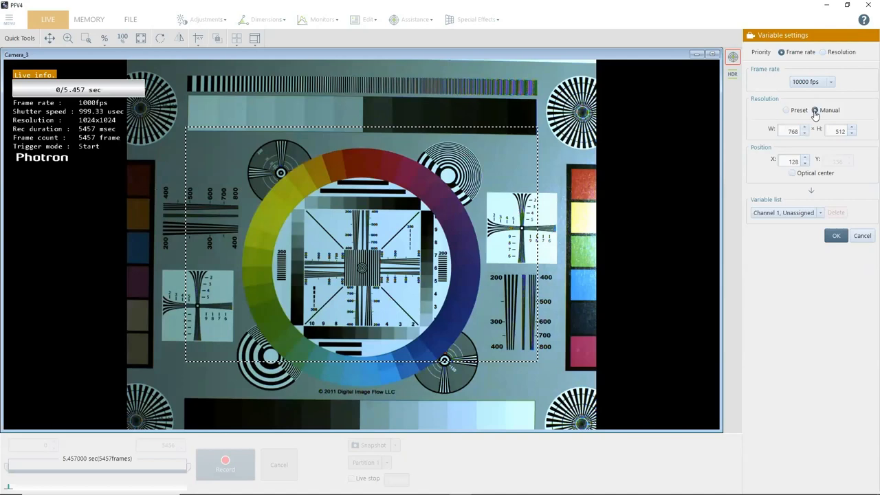
click(804, 134)
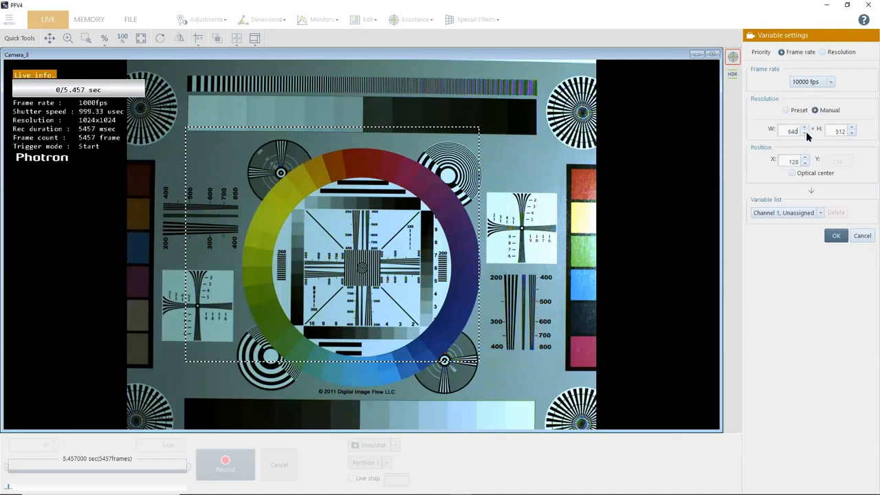
click(852, 134)
click(852, 134)
click(851, 134)
click(852, 134)
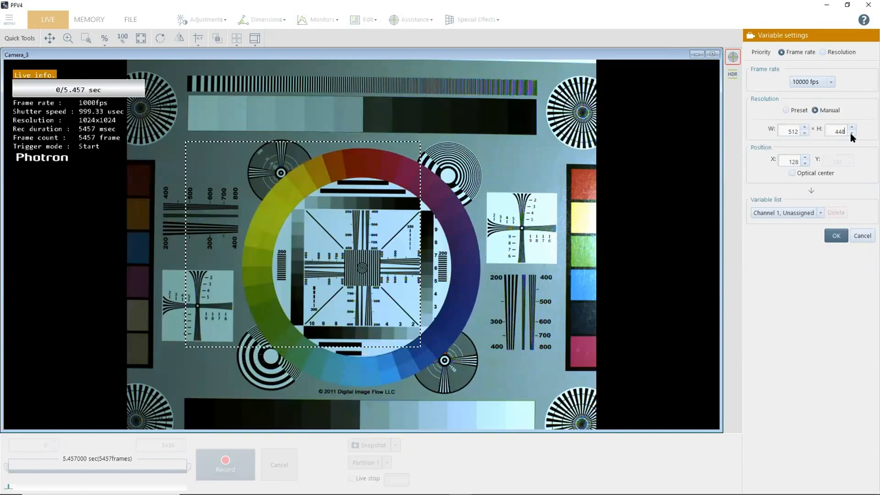
click(851, 134)
click(851, 134)
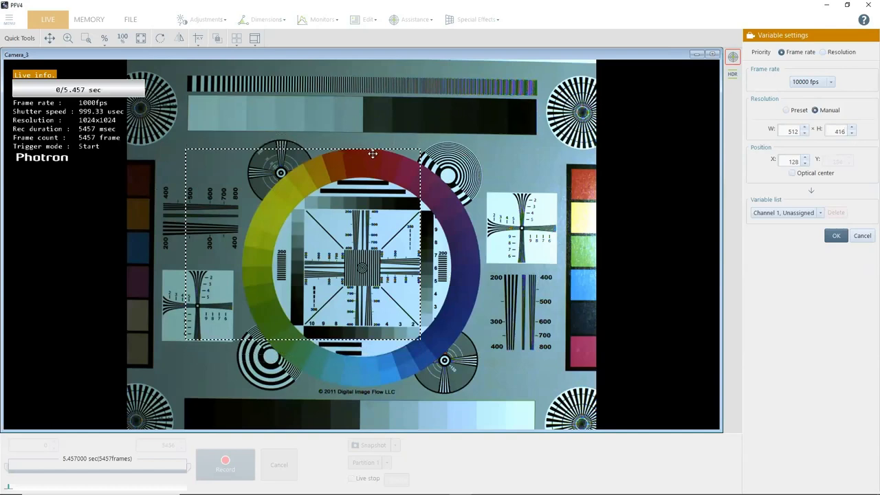
- Drag the capture region to 704 x 320 and shift it right to X 224
drag(420, 170, 512, 175)
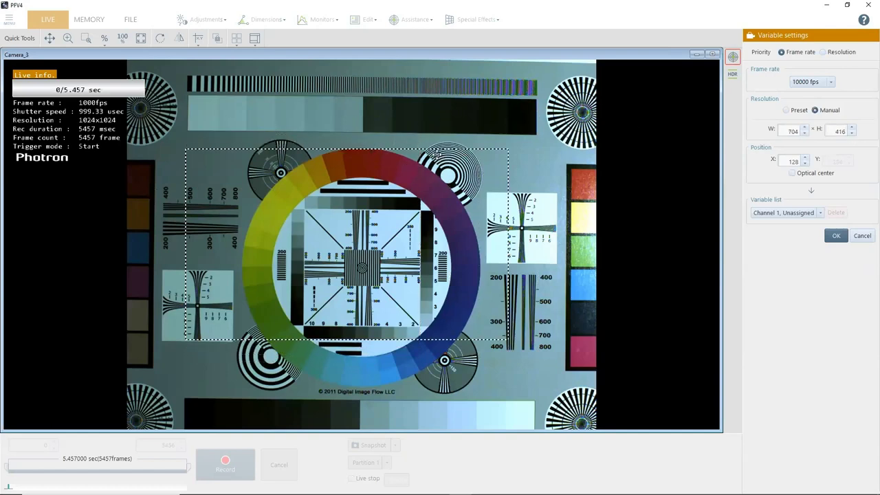
drag(437, 150, 440, 173)
drag(400, 220, 451, 226)
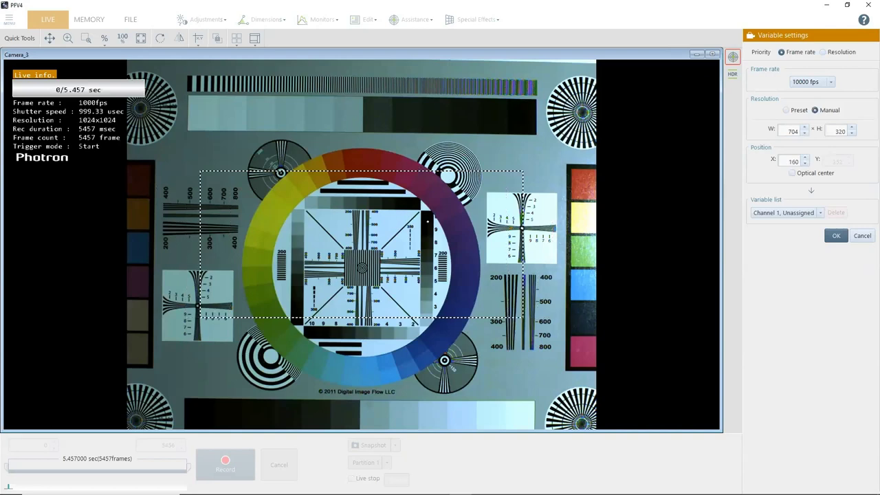
mouse_move(452, 221)
mouse_down()
mouse_move(495, 220)
mouse_move(408, 220)
mouse_move(456, 222)
mouse_move(448, 229)
mouse_up()
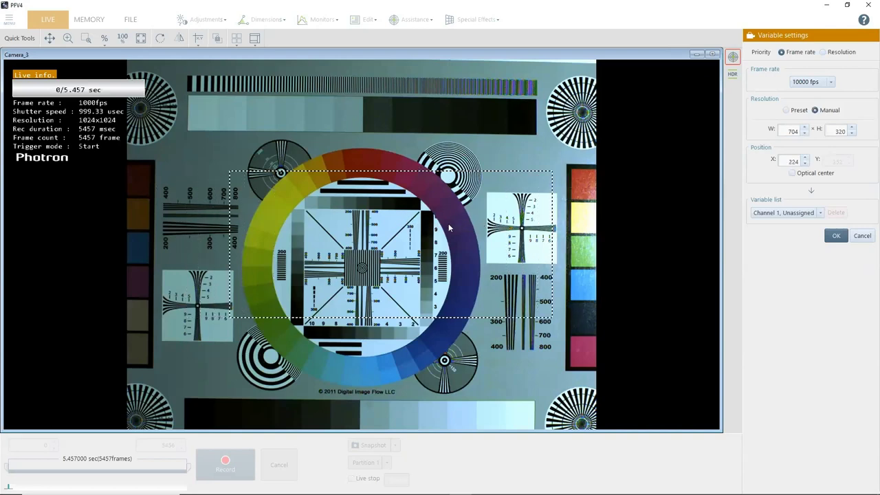
- Centre the region on the optical center, size it to 512x432, and save Channel 1 at 10000 fps
click(791, 174)
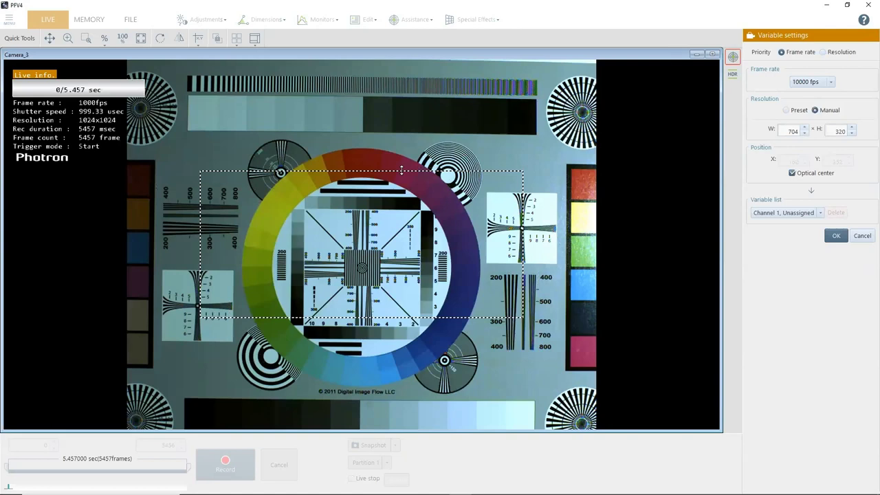
drag(402, 162, 405, 145)
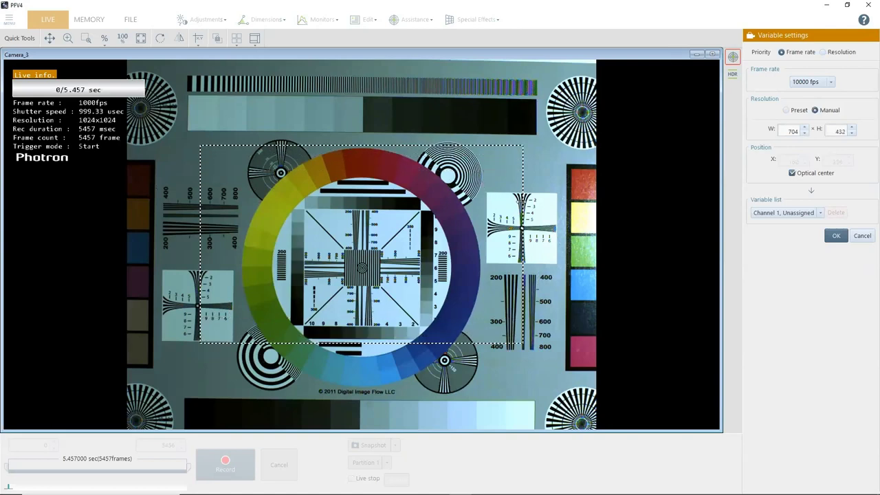
drag(514, 205, 467, 210)
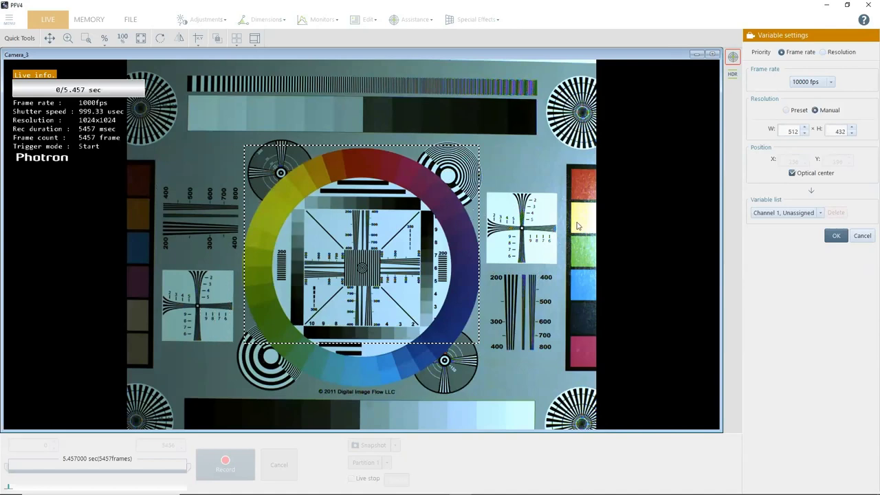
click(829, 243)
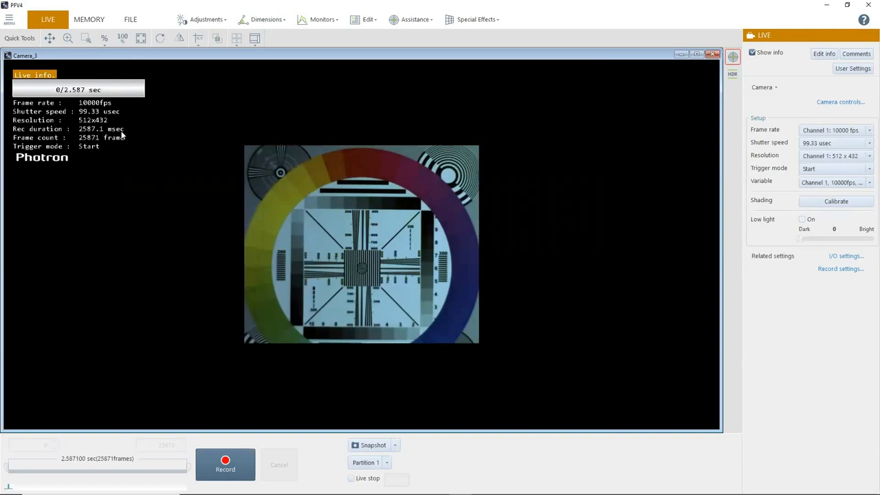
- Reopen the Variable settings, give Resolution priority, and pick the 1024x640 preset (6250 fps)
click(831, 185)
click(817, 195)
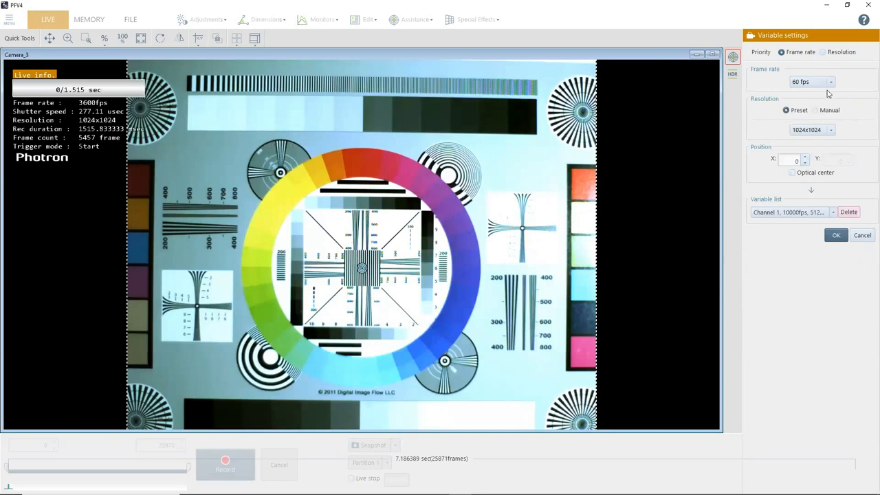
click(824, 52)
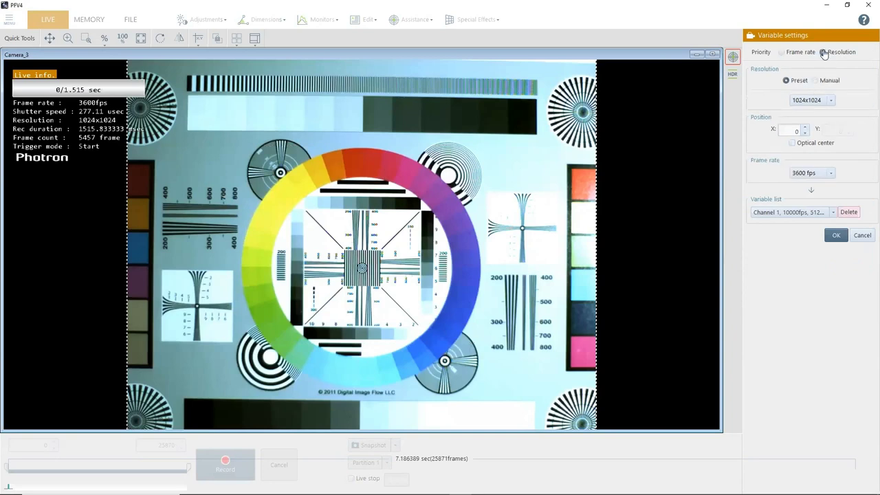
click(808, 101)
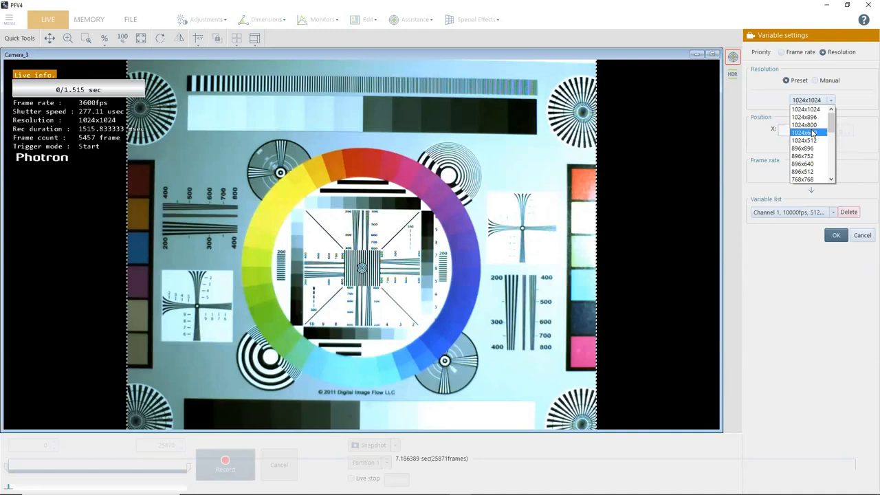
click(812, 132)
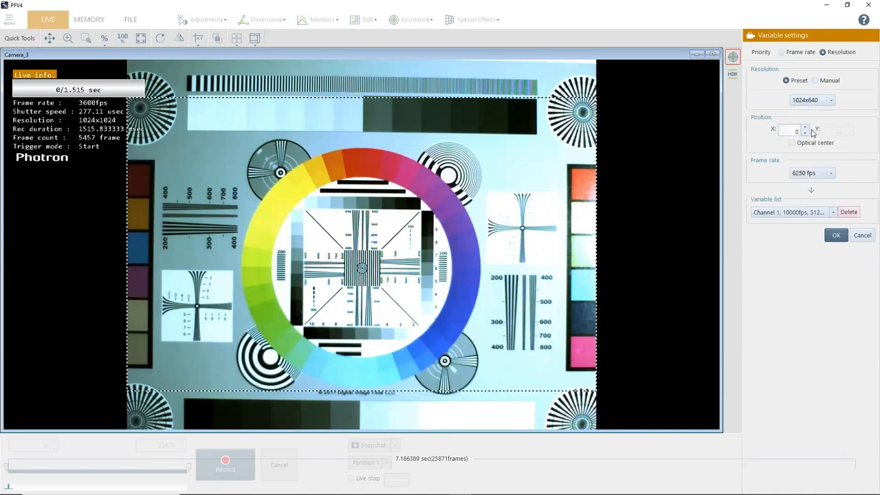
- Switch to manual resolution and lower the height to 240, keeping the width at 1024
click(818, 81)
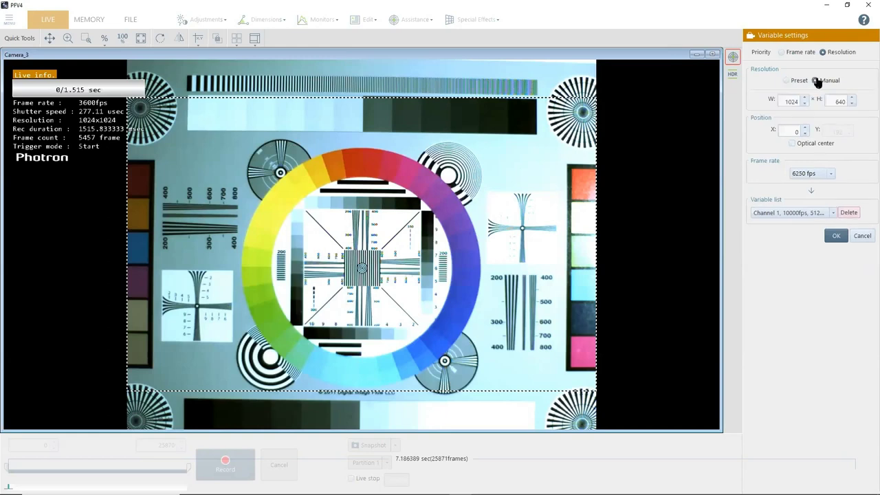
click(851, 105)
click(851, 104)
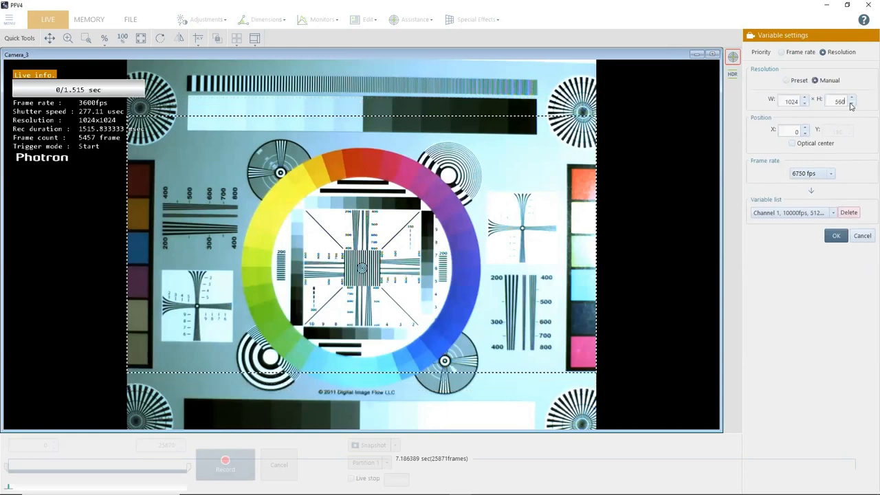
click(851, 105)
click(851, 104)
click(851, 104)
click(851, 104)
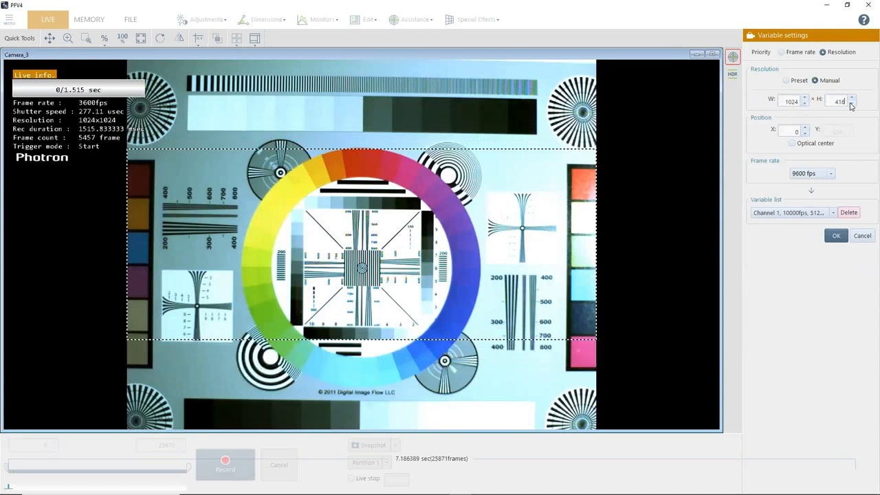
click(851, 105)
click(851, 105)
click(851, 104)
click(851, 104)
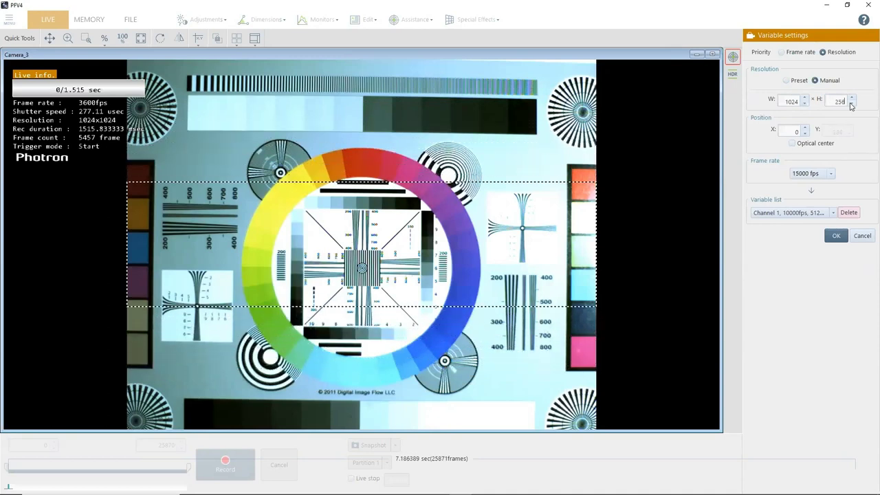
click(851, 105)
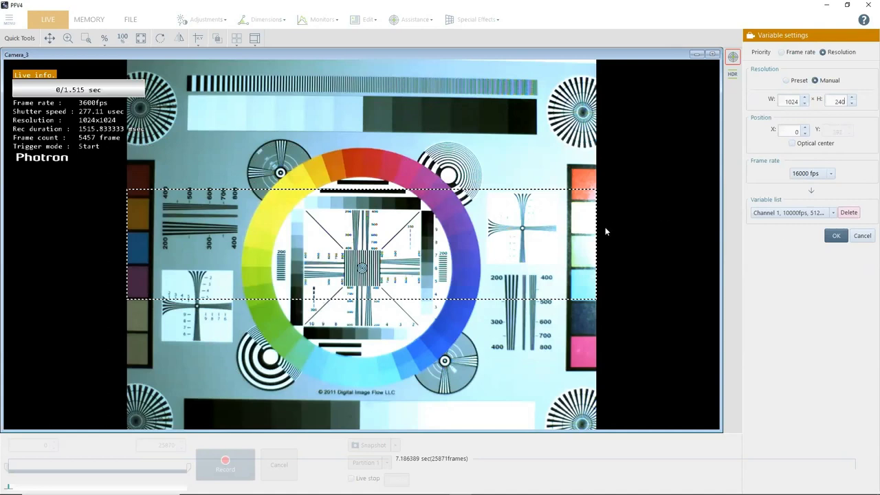
drag(595, 229, 547, 229)
drag(562, 232, 597, 238)
- Set the frame rate to 8000 fps and target Channel 2 in the Variable list
click(831, 173)
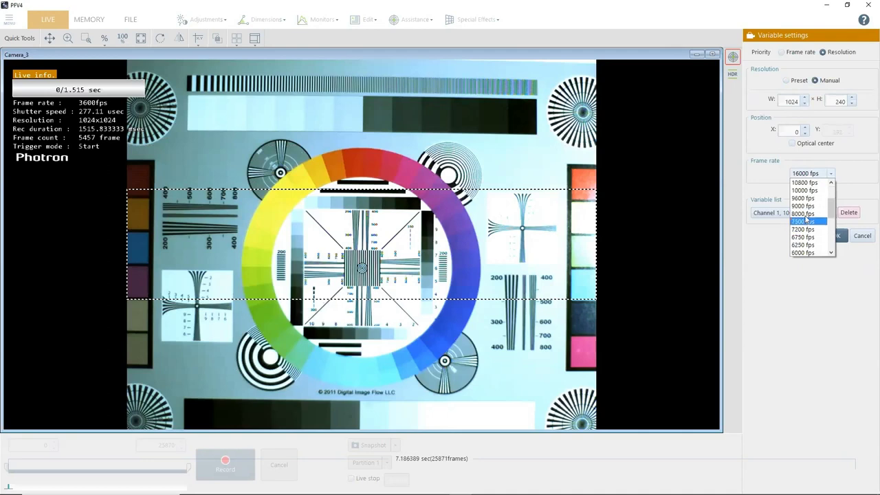
click(804, 214)
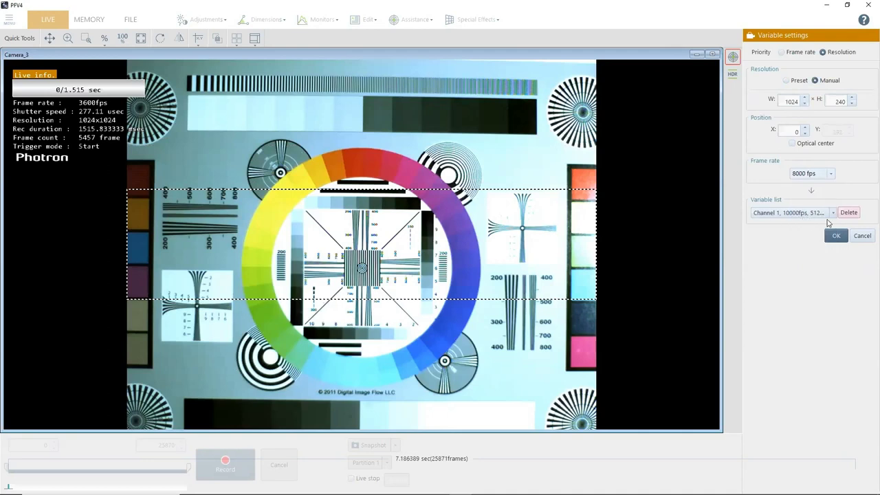
click(832, 212)
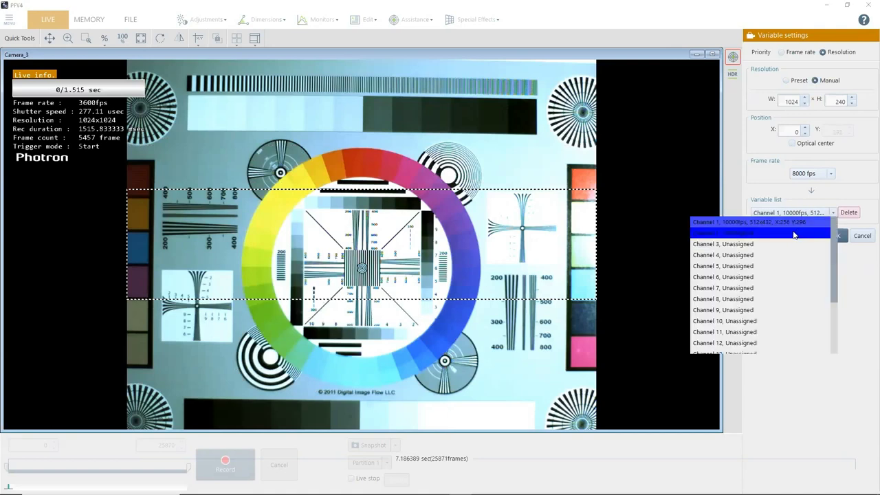
click(794, 235)
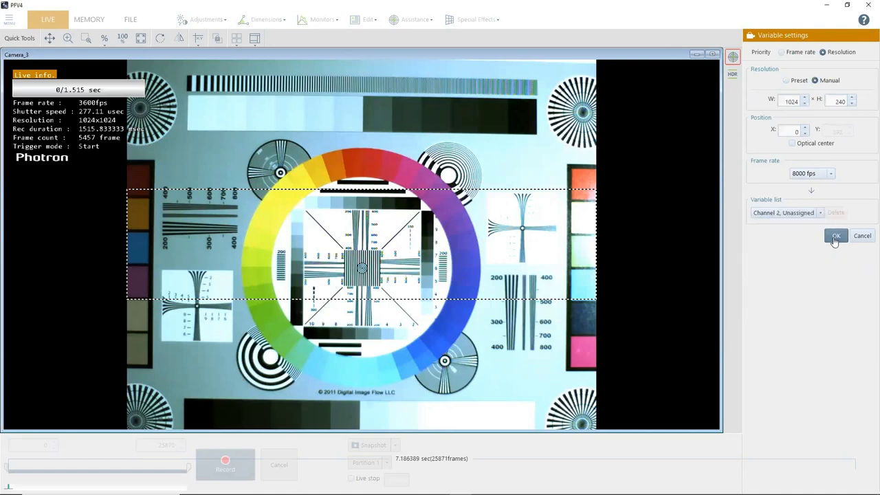
- Confirm with OK so Channel 2 runs live at 8000 fps, 1024 x 240
click(837, 240)
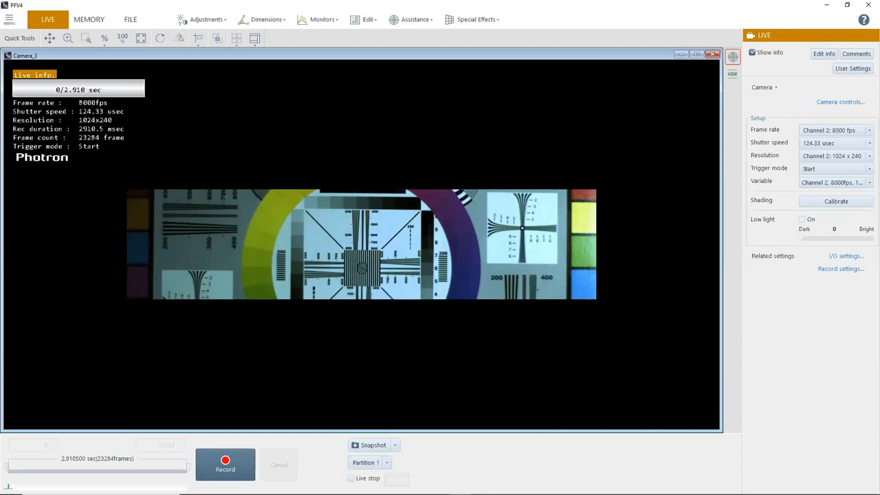
click(828, 182)
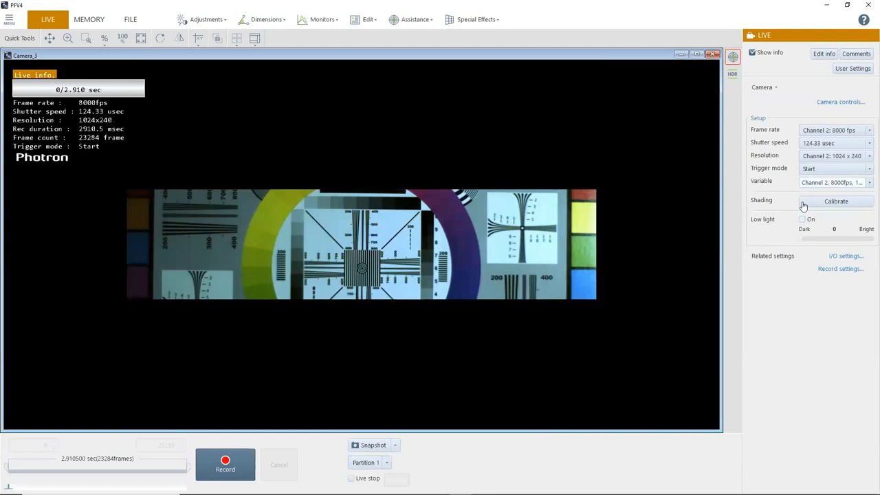
click(803, 204)
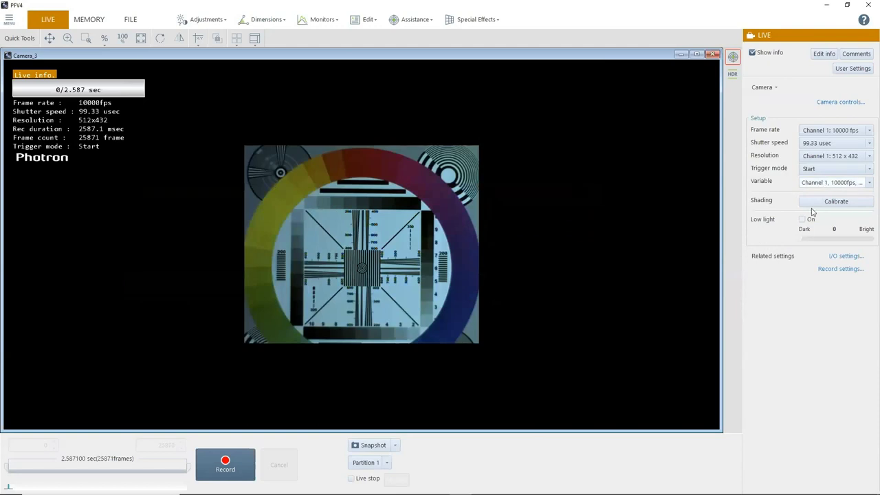
click(822, 184)
click(806, 226)
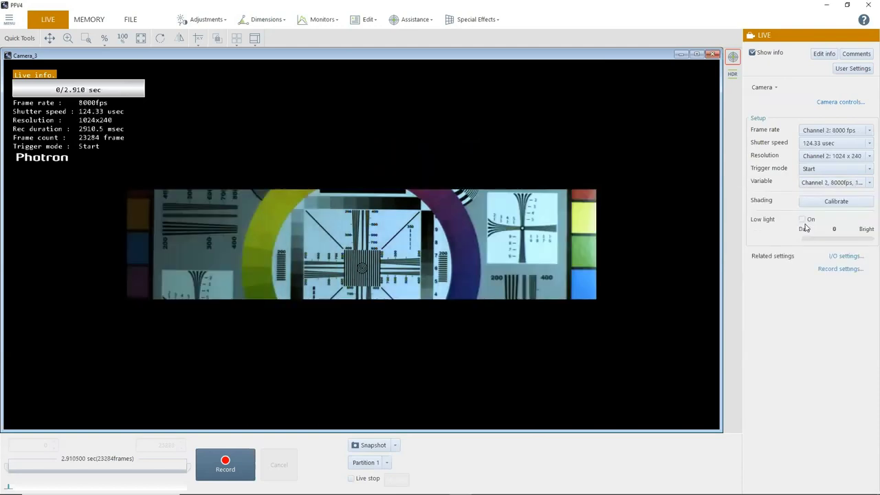